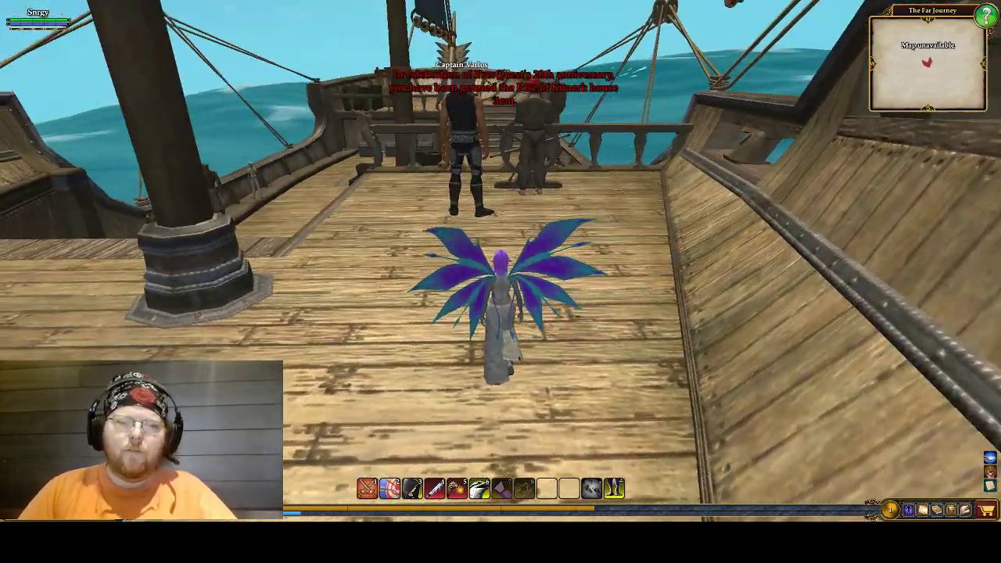
Load the ProfitUI Community Edition user interface skin
{"action": "scroll", "coordinate": [352, 329], "scroll_direction": "up", "scroll_amount": 3}
{"action": "scroll", "coordinate": [352, 328], "scroll_direction": "down", "scroll_amount": 4}
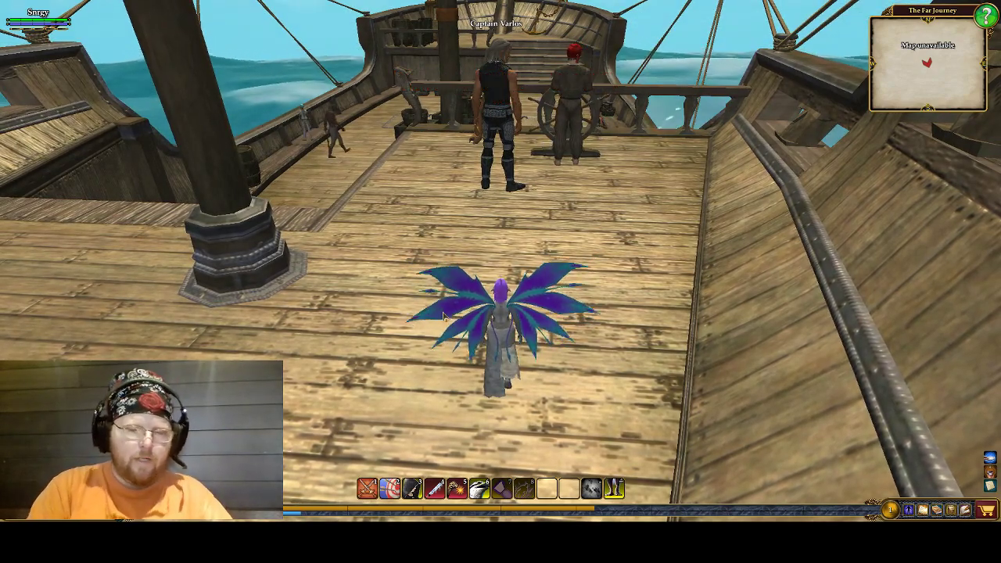
{"action": "key", "text": "alt+s"}
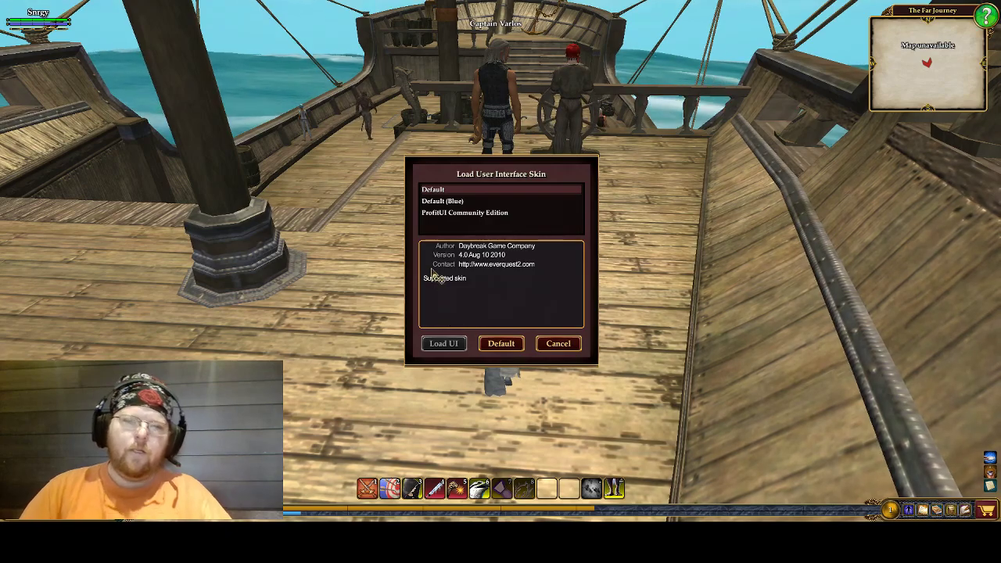
{"action": "left_click", "coordinate": [460, 212]}
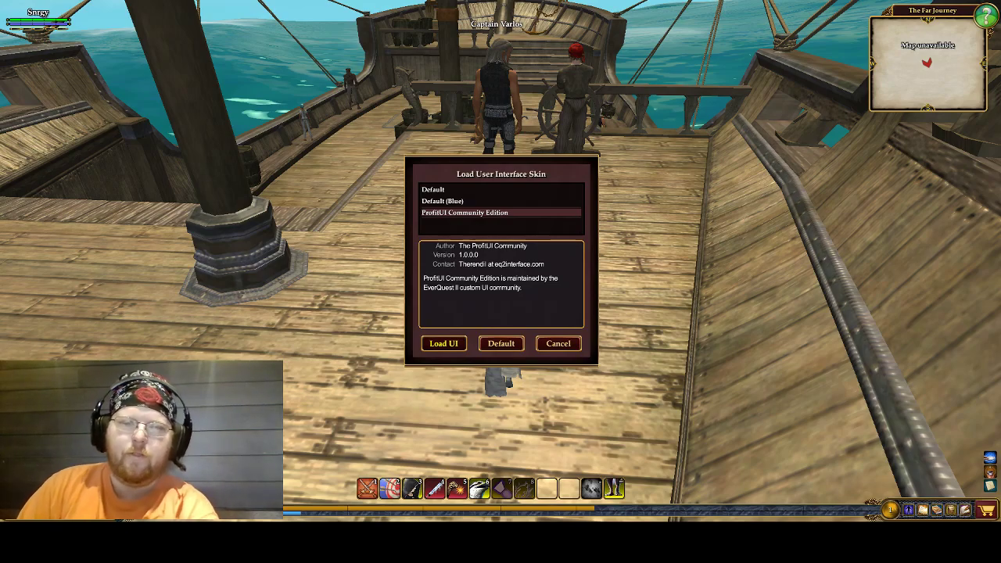
{"action": "left_click", "coordinate": [443, 344]}
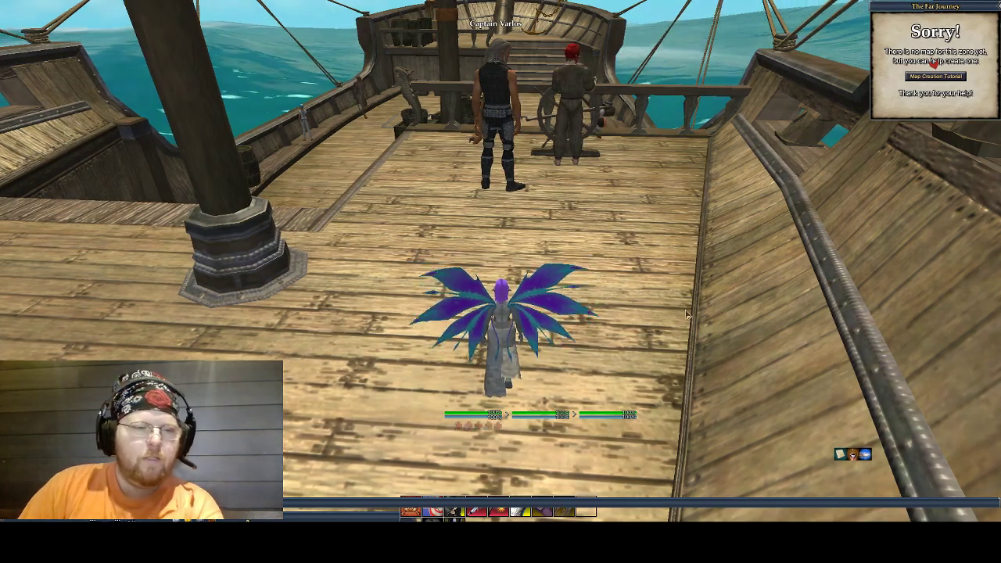
{"action": "left_click_drag", "start_coordinate": [499, 351], "coordinate": [414, 438]}
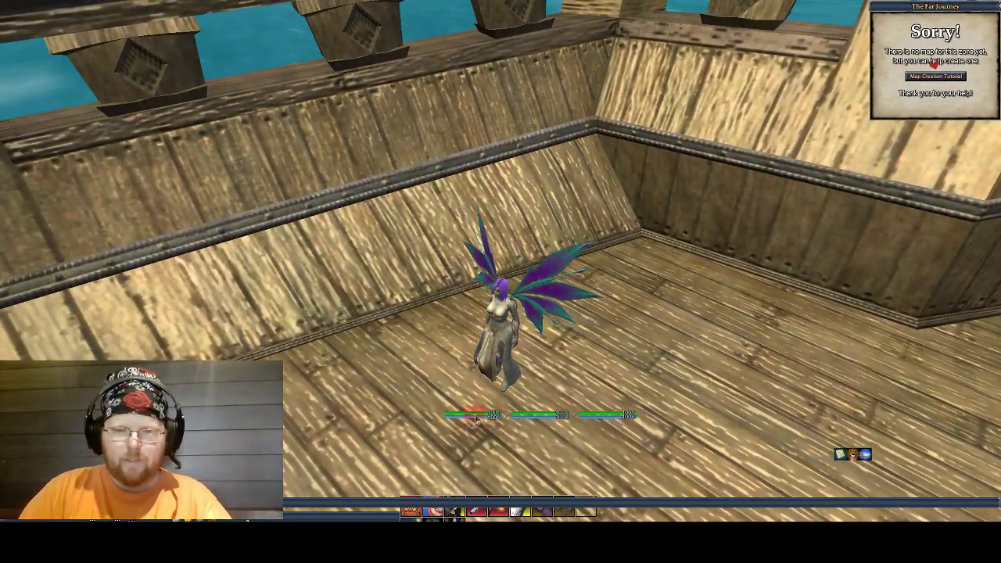
{"action": "key", "text": "w"}
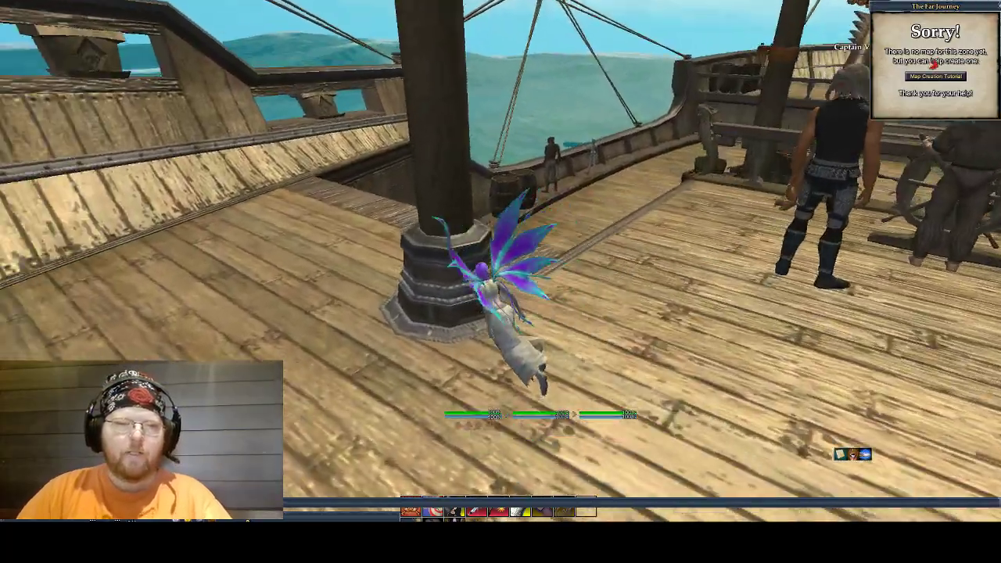
{"action": "key", "text": "w"}
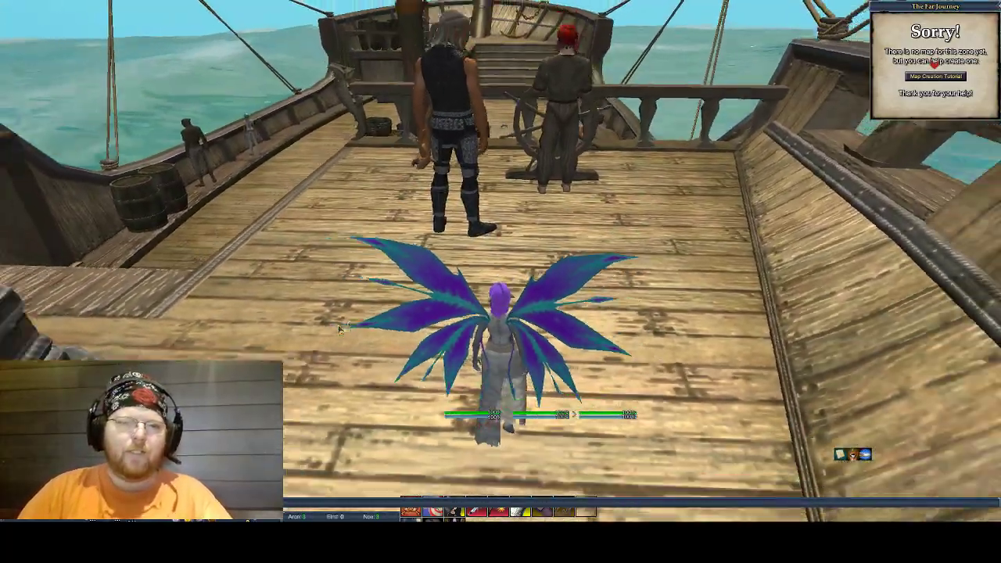
{"action": "scroll", "coordinate": [339, 330], "scroll_direction": "down", "scroll_amount": 3}
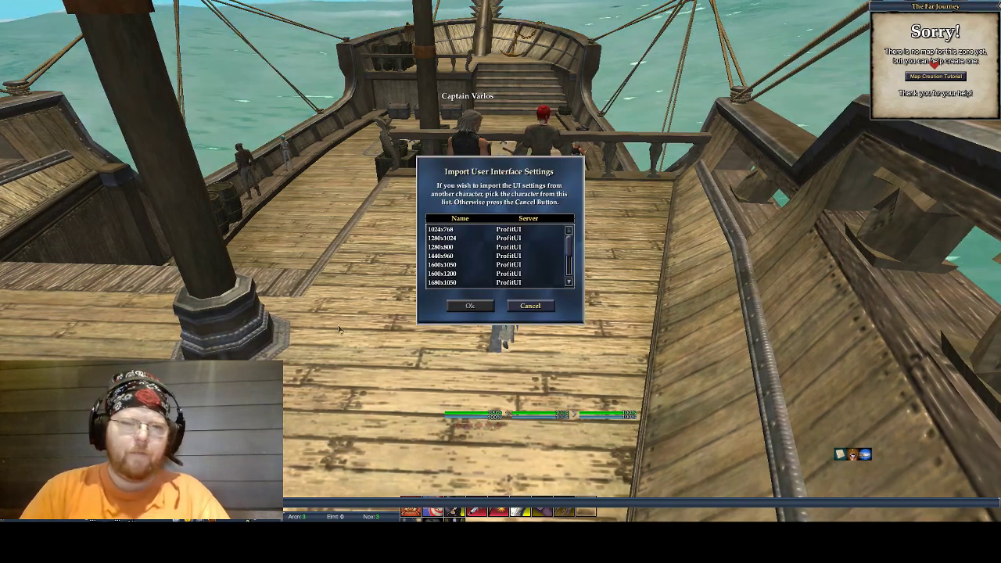
Import the 1900x1200 ProfitUI user interface settings
{"action": "scroll", "coordinate": [505, 267], "scroll_direction": "down", "scroll_amount": 1}
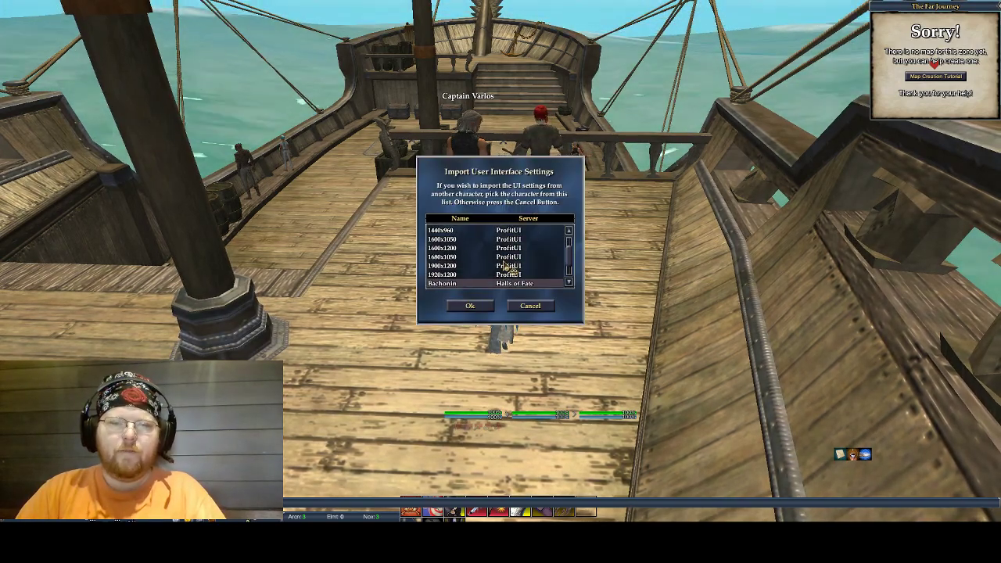
{"action": "left_click", "coordinate": [505, 270]}
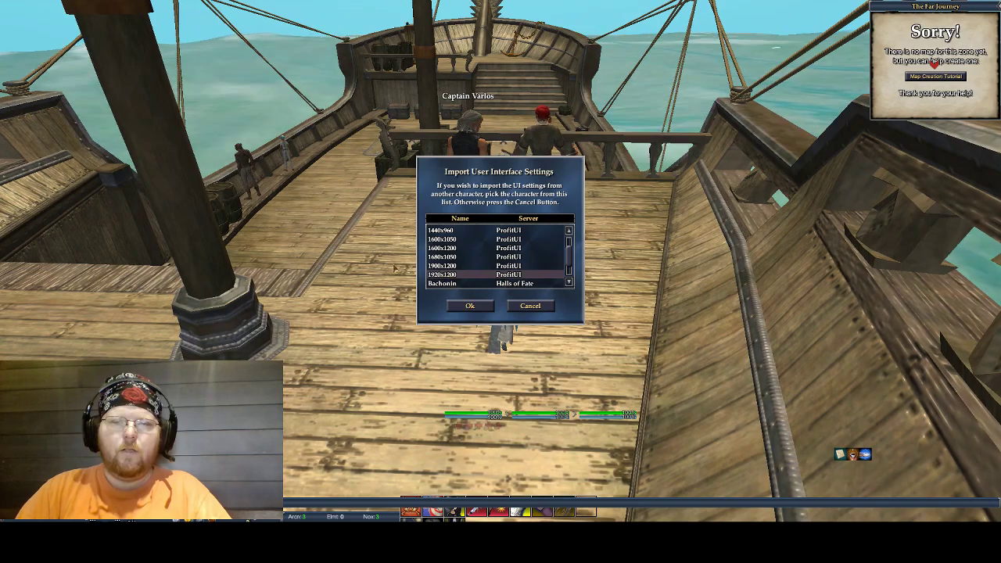
{"action": "left_click", "coordinate": [458, 240]}
{"action": "scroll", "coordinate": [462, 247], "scroll_direction": "up", "scroll_amount": 1}
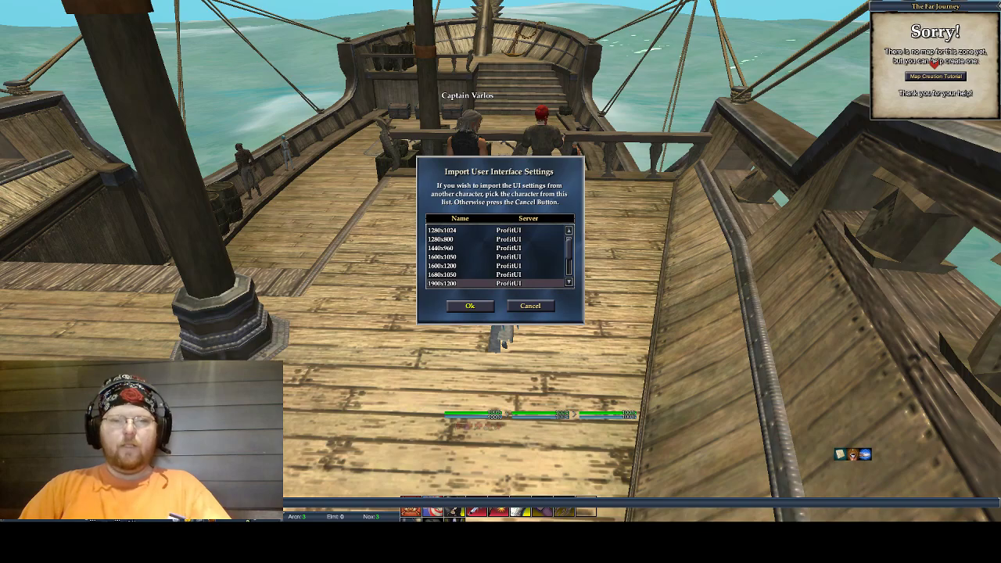
{"action": "left_click", "coordinate": [470, 306]}
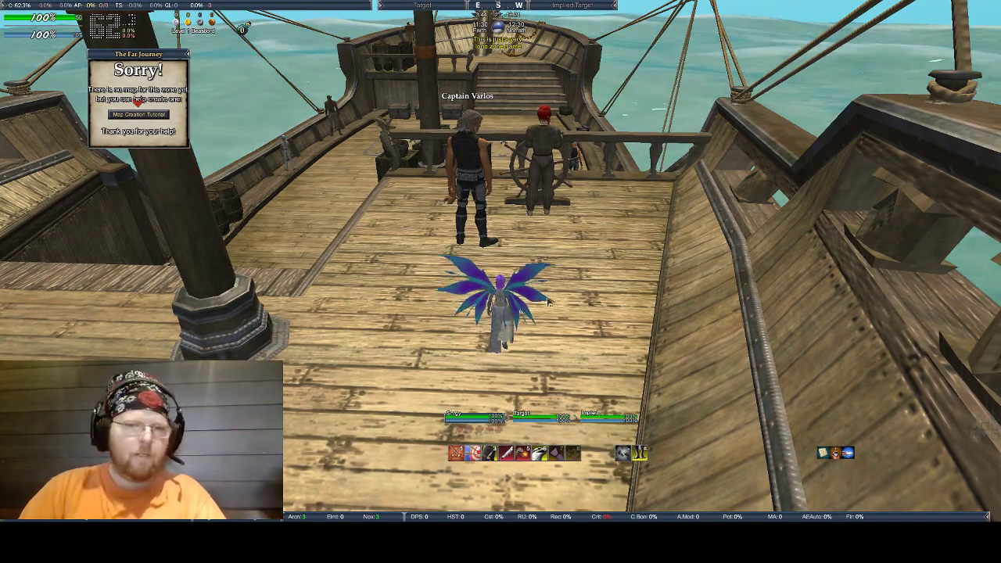
{"action": "key", "text": "w"}
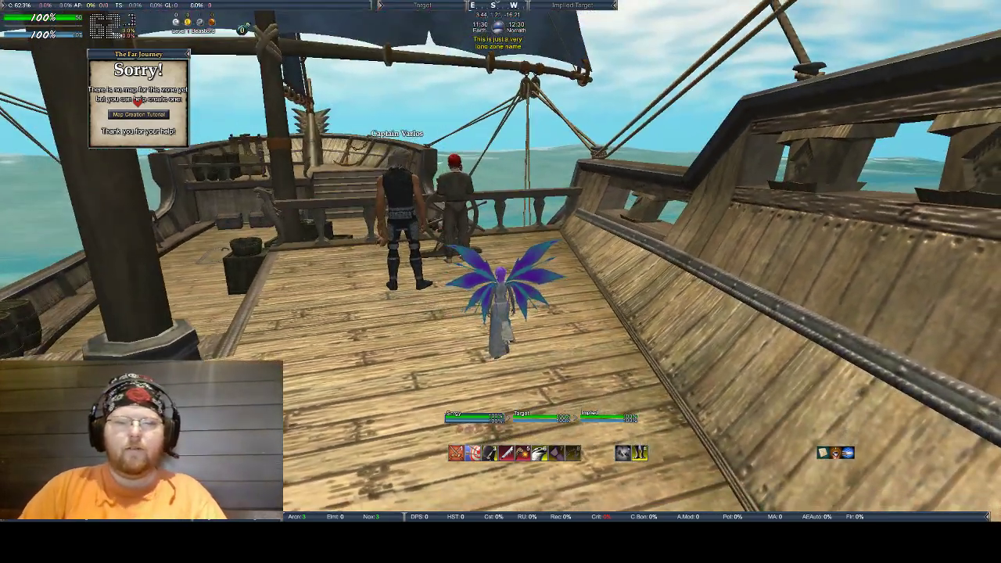
{"action": "key", "text": "s"}
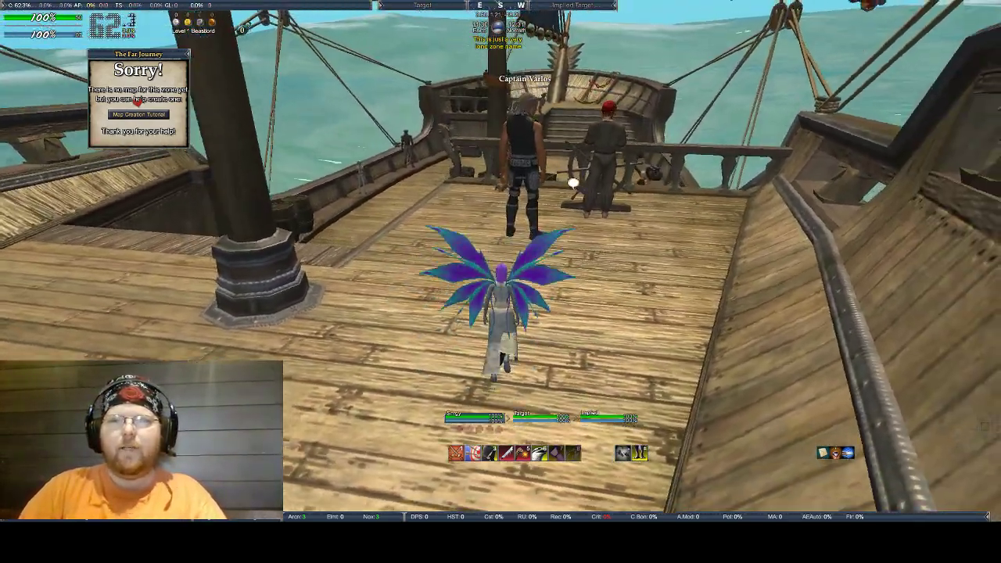
{"action": "scroll", "coordinate": [457, 260], "scroll_direction": "up", "scroll_amount": 3}
{"action": "scroll", "coordinate": [458, 260], "scroll_direction": "down", "scroll_amount": 2}
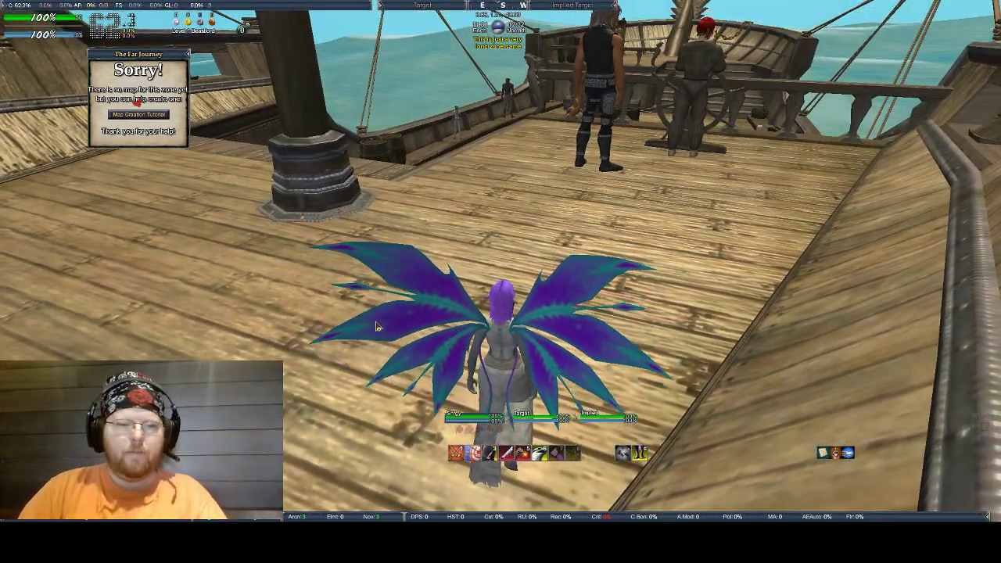
{"action": "key", "text": "w"}
{"action": "key", "text": "d"}
{"action": "scroll", "coordinate": [378, 323], "scroll_direction": "down", "scroll_amount": 5}
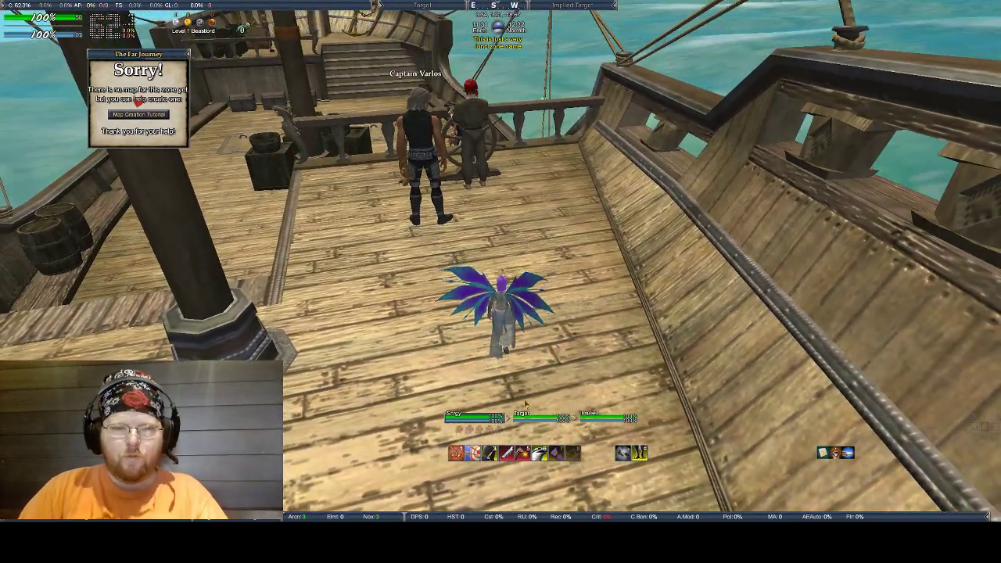
{"action": "key", "text": "w"}
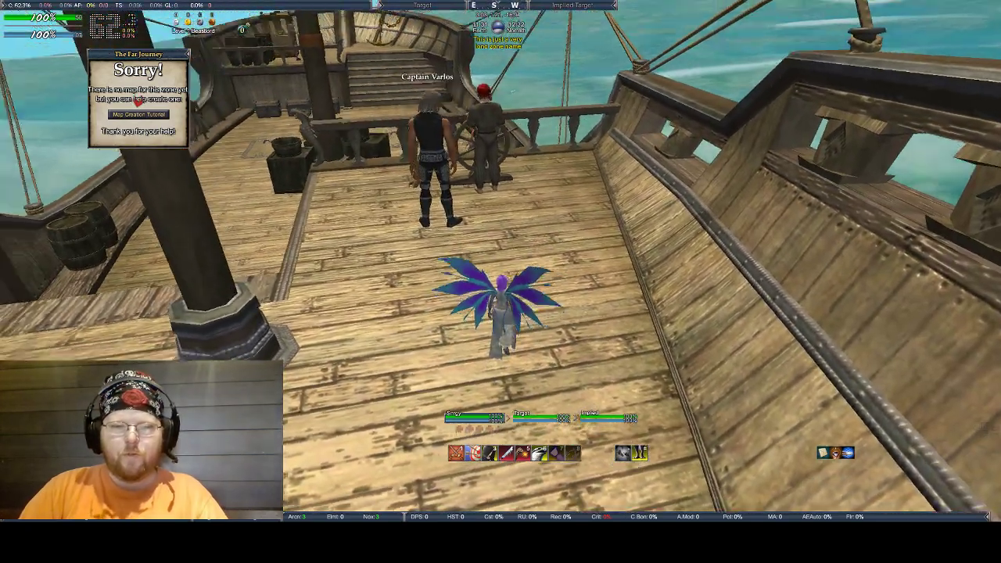
{"action": "scroll", "coordinate": [582, 310], "scroll_direction": "up", "scroll_amount": 3}
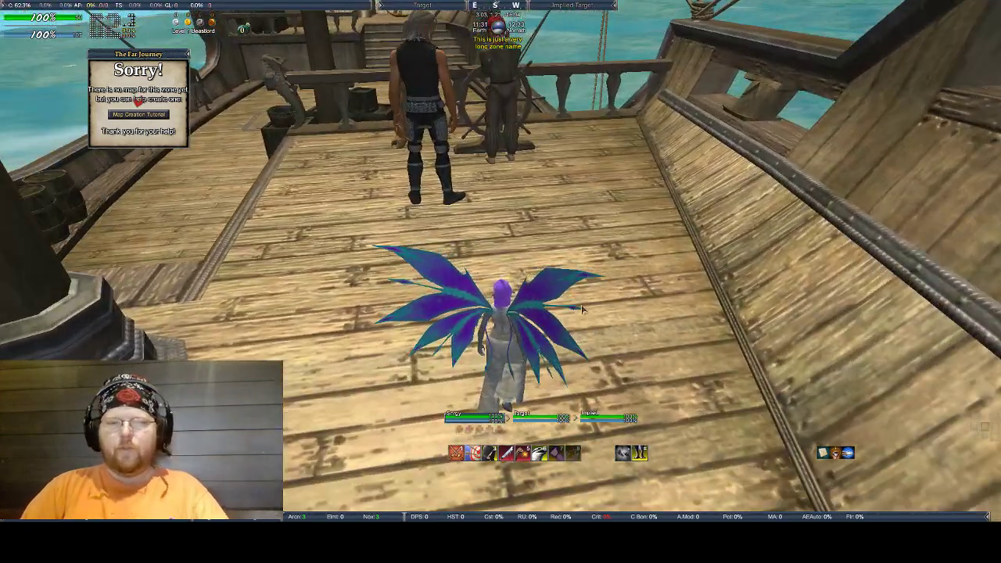
{"action": "scroll", "coordinate": [582, 309], "scroll_direction": "down", "scroll_amount": 3}
{"action": "scroll", "coordinate": [576, 314], "scroll_direction": "up", "scroll_amount": 1}
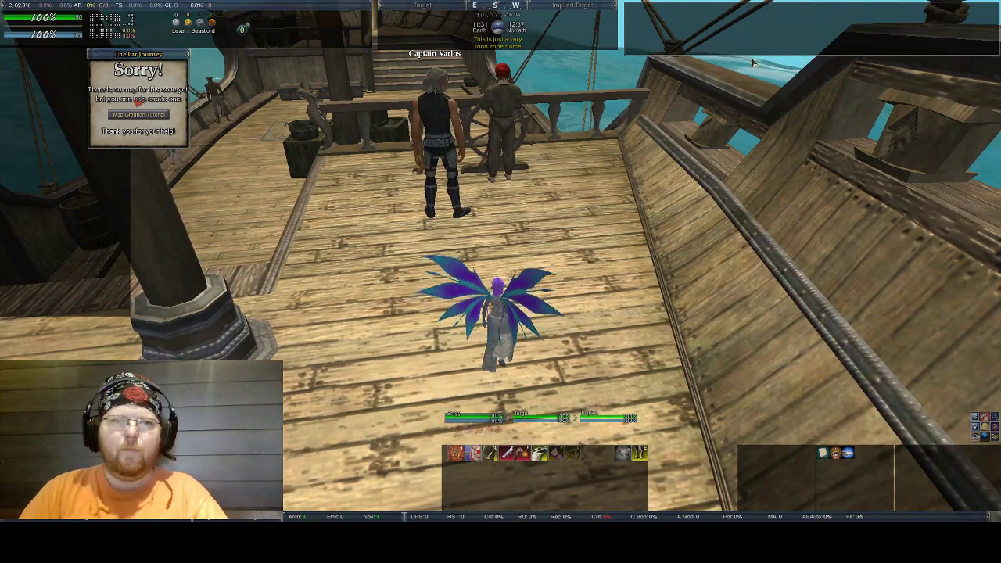
Reshape the empty window beside the Implied Target bar into a tall panel along the right edge, leaving space above it
{"action": "left_click_drag", "start_coordinate": [763, 51], "coordinate": [757, 152]}
{"action": "left_click_drag", "start_coordinate": [608, 153], "coordinate": [852, 394]}
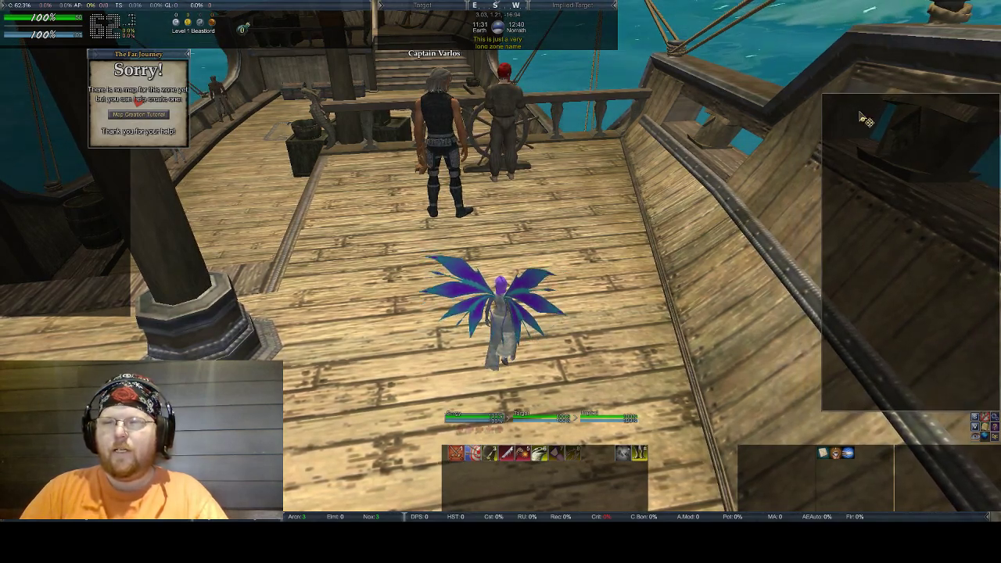
{"action": "left_click_drag", "start_coordinate": [869, 94], "coordinate": [869, 149]}
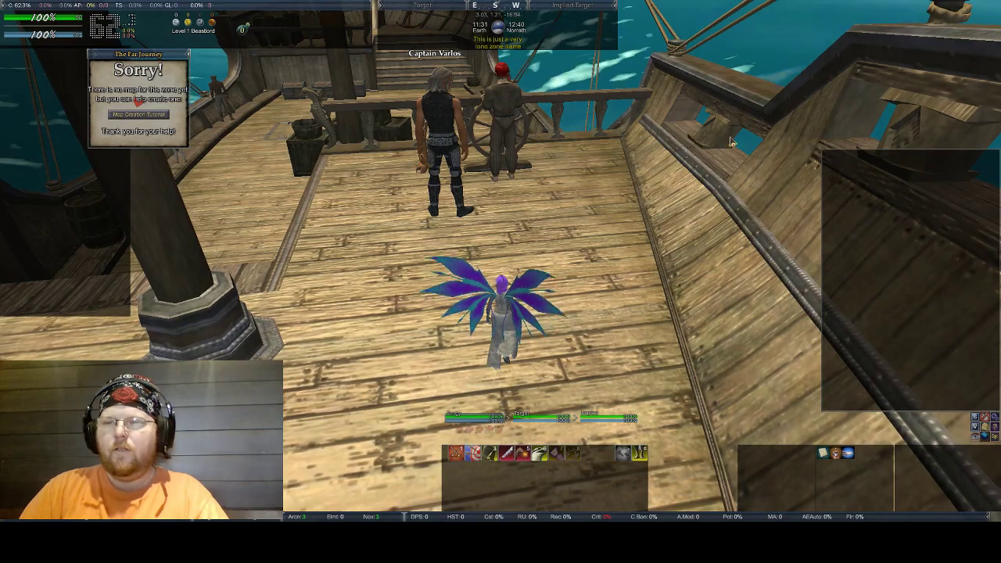
Move the map window into the upper-right corner and enlarge it, fitting the tall empty panel directly beneath it
{"action": "left_click_drag", "start_coordinate": [148, 54], "coordinate": [968, 14]}
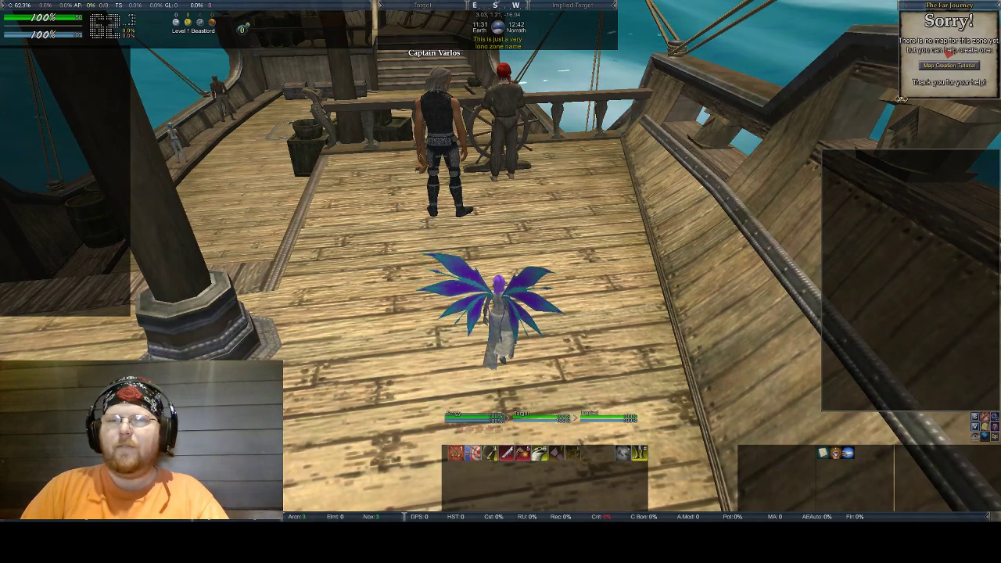
{"action": "left_click_drag", "start_coordinate": [900, 99], "coordinate": [805, 168]}
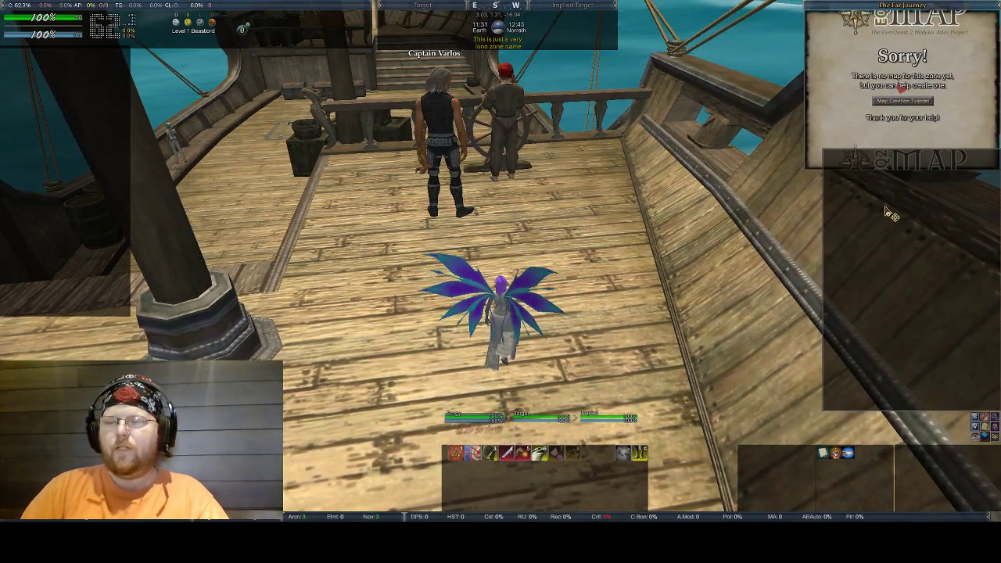
{"action": "left_click_drag", "start_coordinate": [899, 148], "coordinate": [895, 174]}
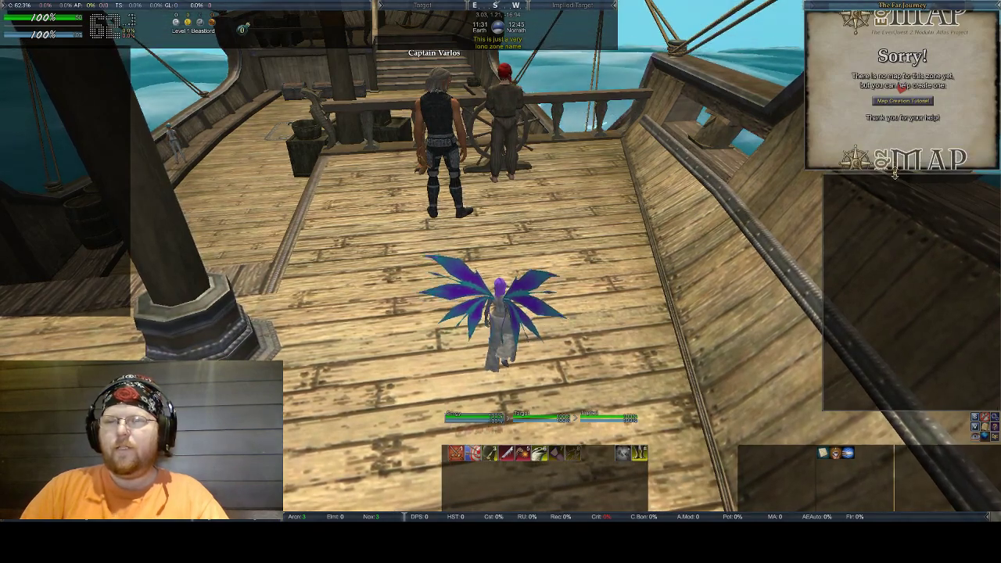
Position the frame-rate meter along the upper edge, directly beside the enlarged map
{"action": "left_click_drag", "start_coordinate": [813, 164], "coordinate": [704, 150]}
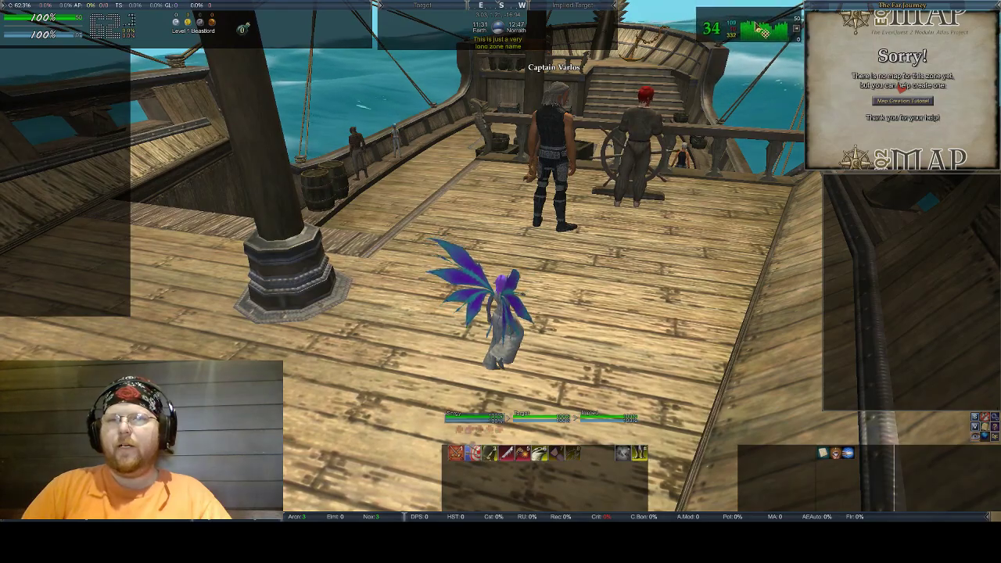
{"action": "left_click_drag", "start_coordinate": [589, 145], "coordinate": [719, 36]}
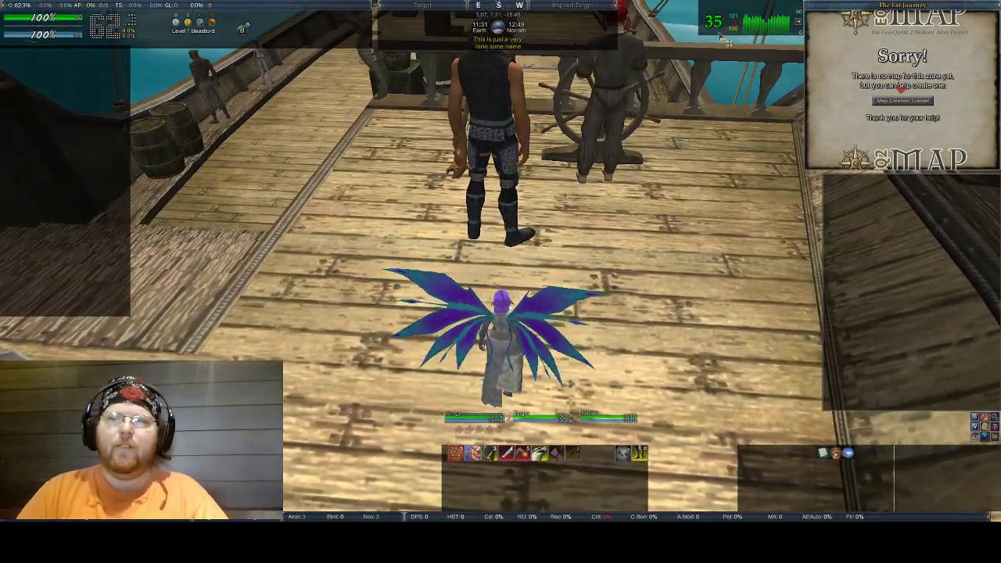
Enlarge the chat window upward and slightly wider, and show its ooc channel
{"action": "left_click_drag", "start_coordinate": [636, 205], "coordinate": [562, 261]}
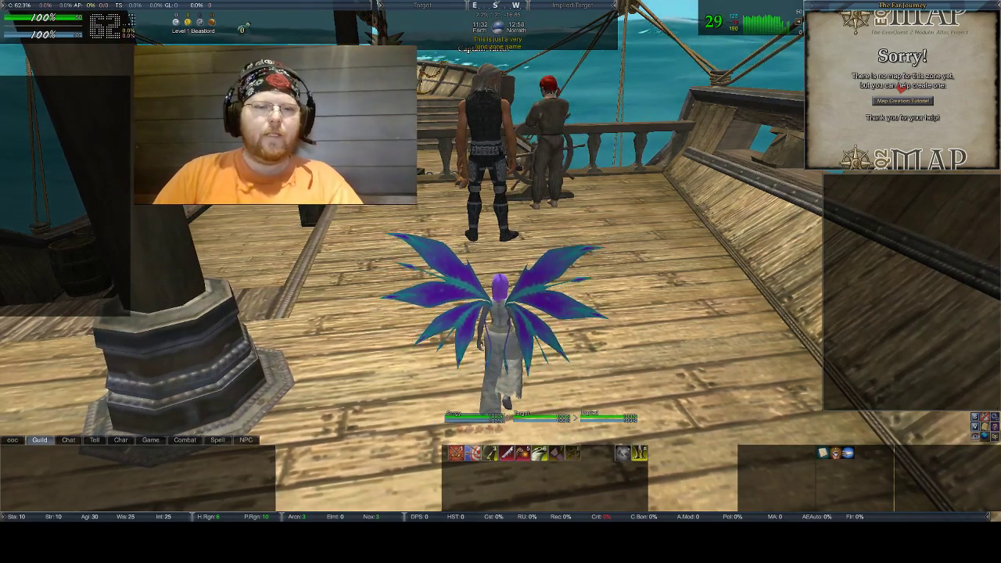
{"action": "left_click_drag", "start_coordinate": [274, 441], "coordinate": [294, 368]}
{"action": "key", "text": "a"}
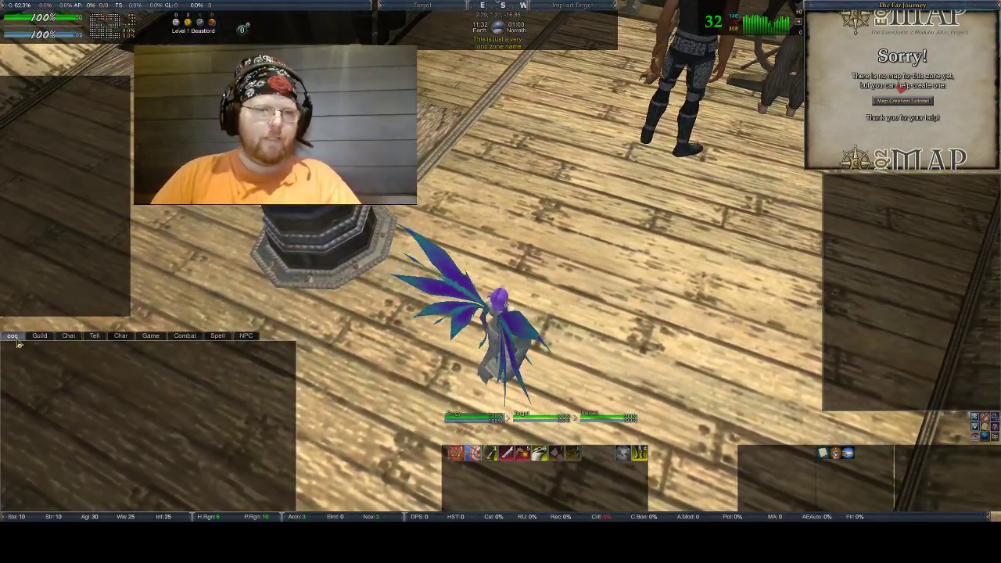
{"action": "left_click_drag", "start_coordinate": [312, 338], "coordinate": [645, 465]}
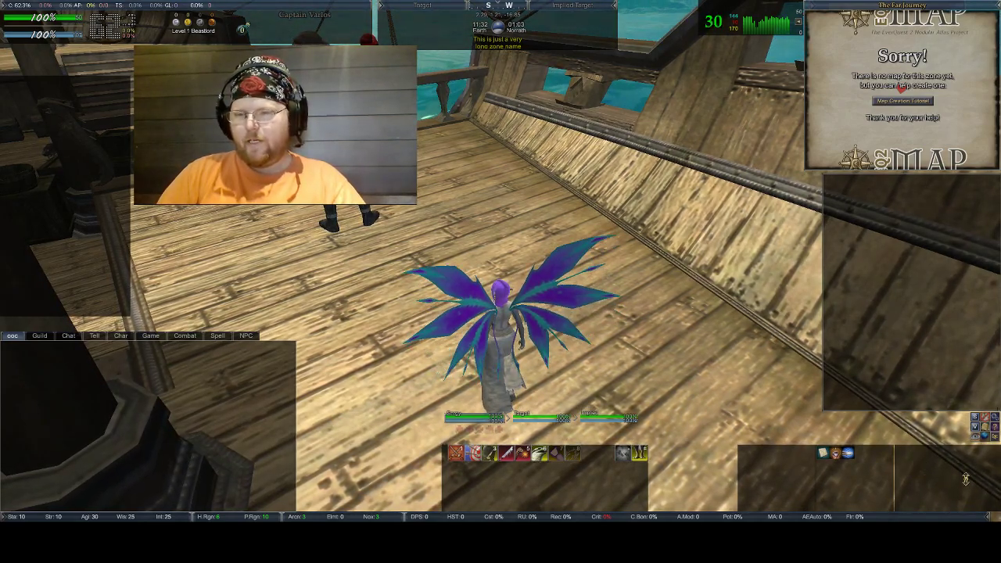
{"action": "key", "text": "w"}
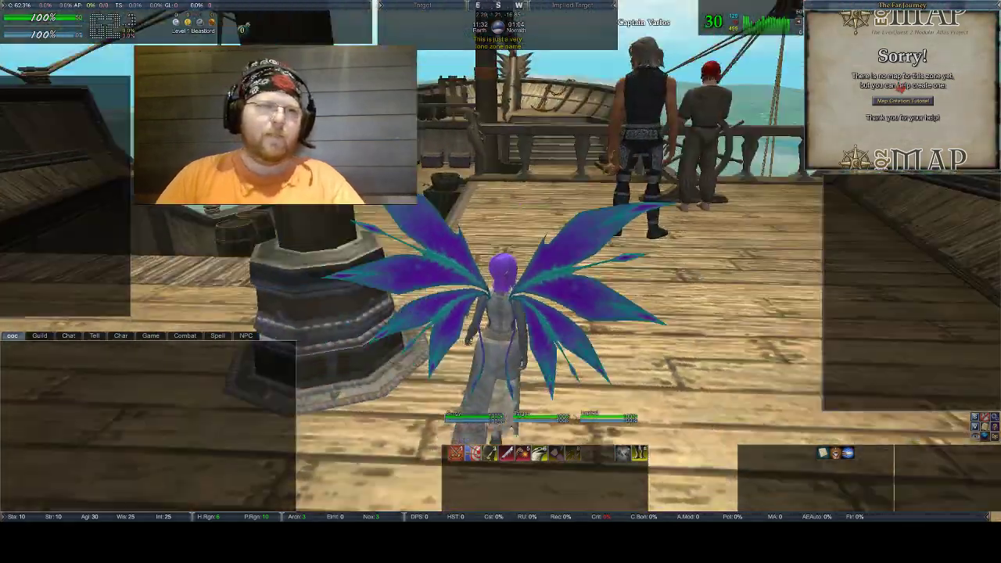
{"action": "key", "text": "w"}
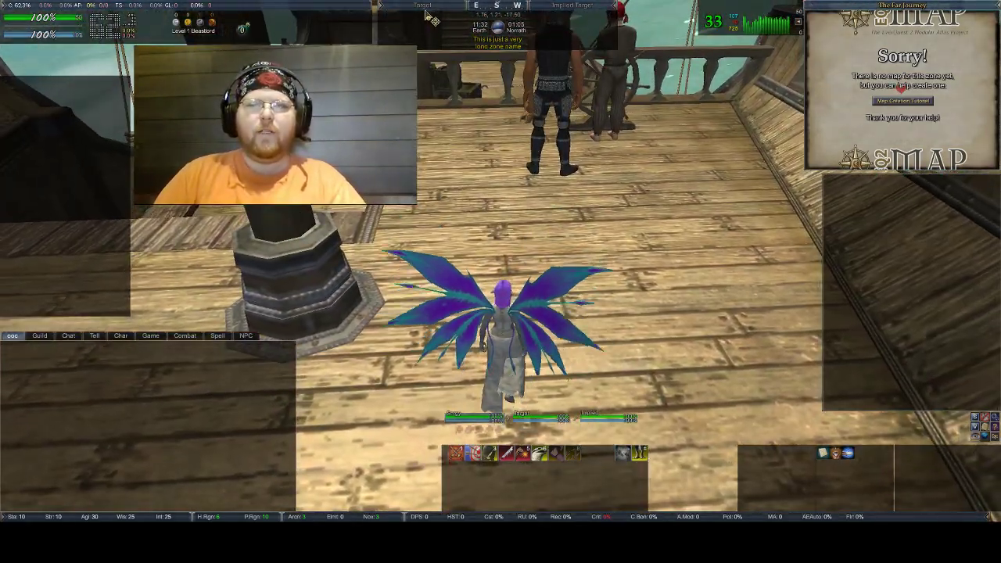